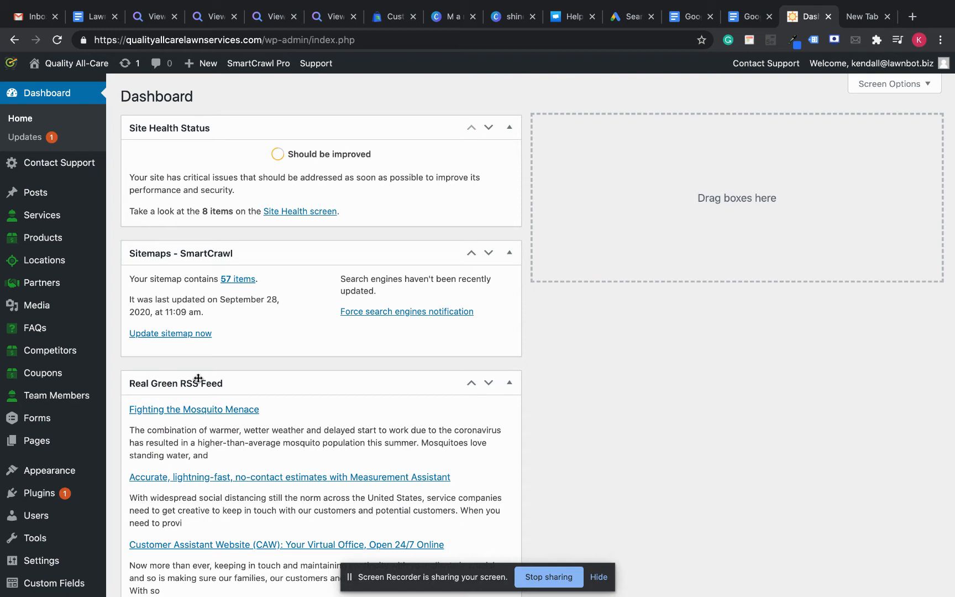
- Open the "Quality All-Care Contact Us Page (1)" form for editing and review its fields from the HTML block through ZIP
click(22, 419)
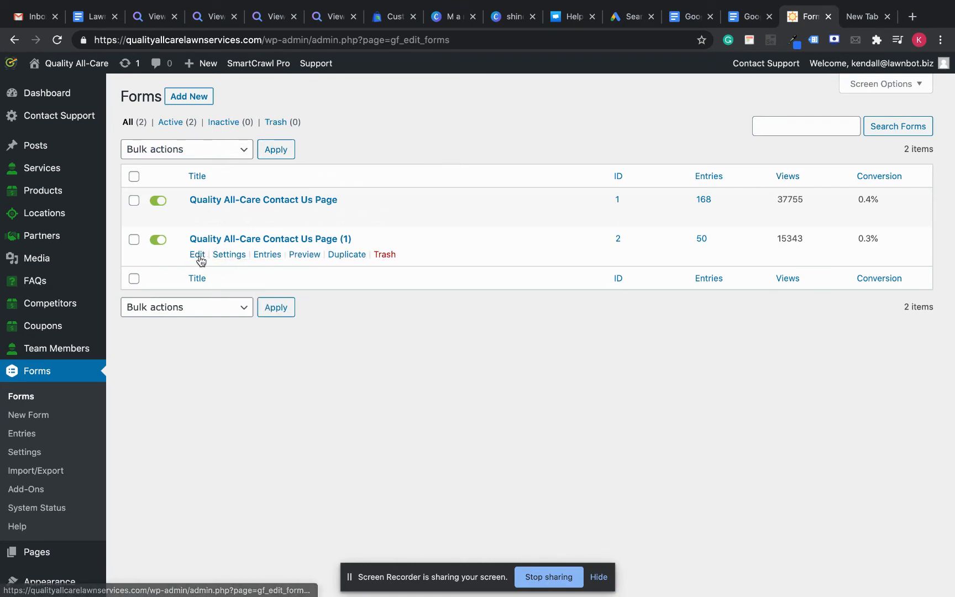
click(195, 254)
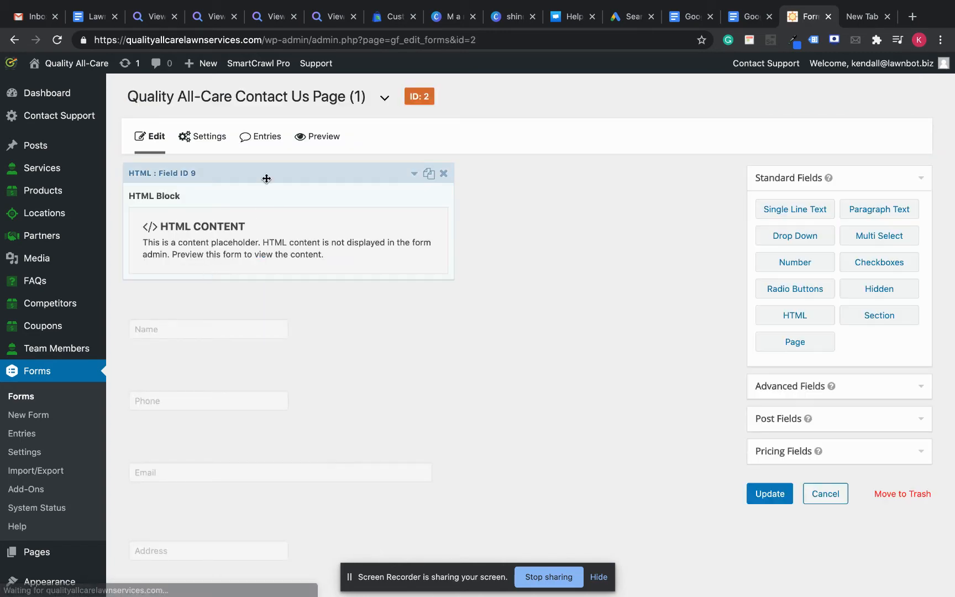
scroll(315, 353, down, 5)
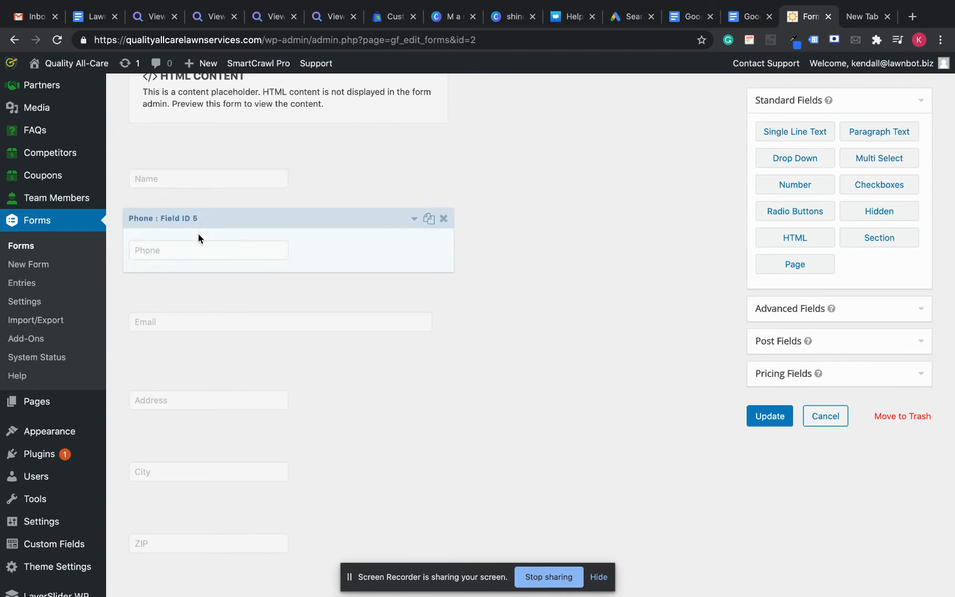
scroll(210, 344, down, 3)
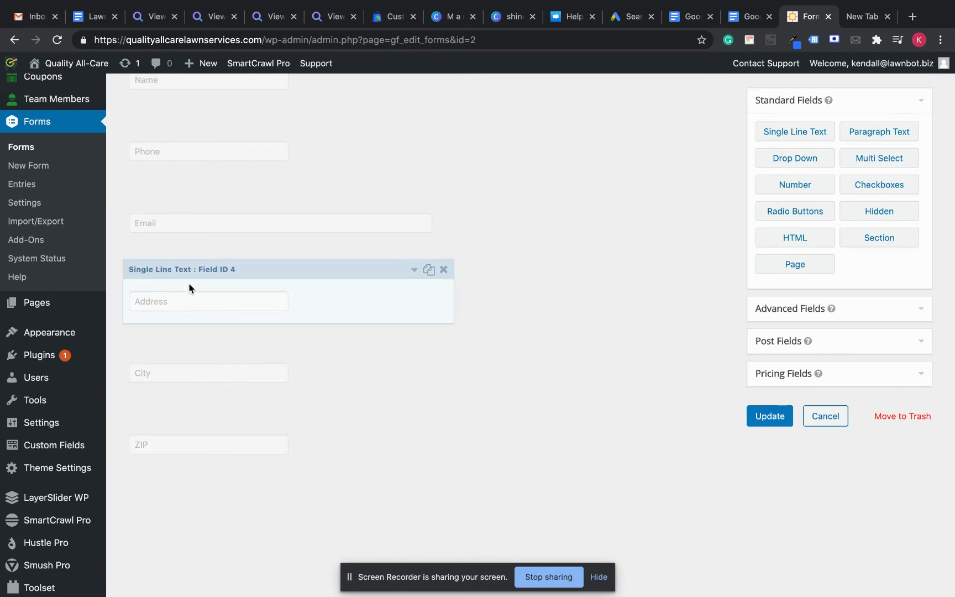
scroll(196, 218, up, 4)
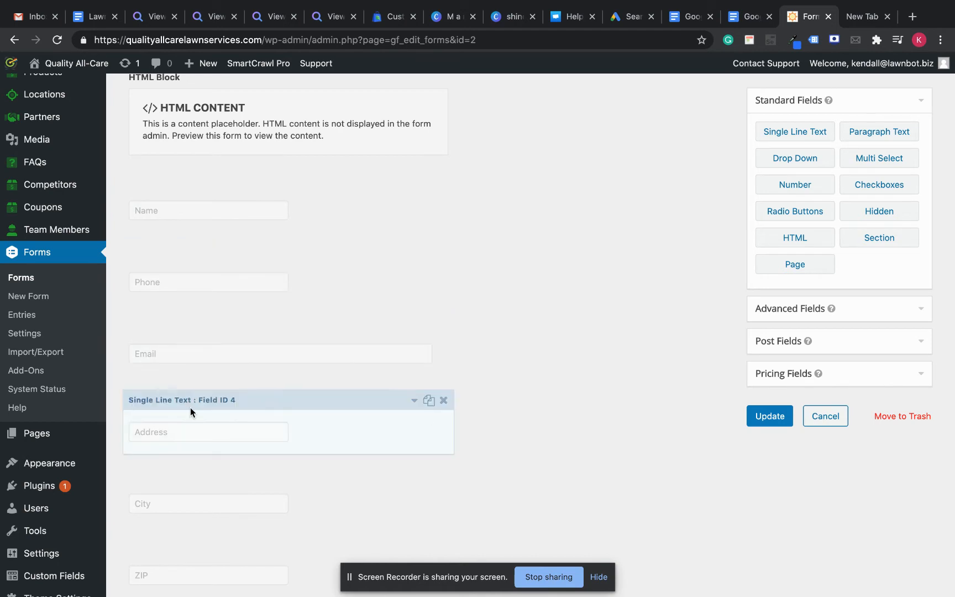
scroll(188, 410, down, 3)
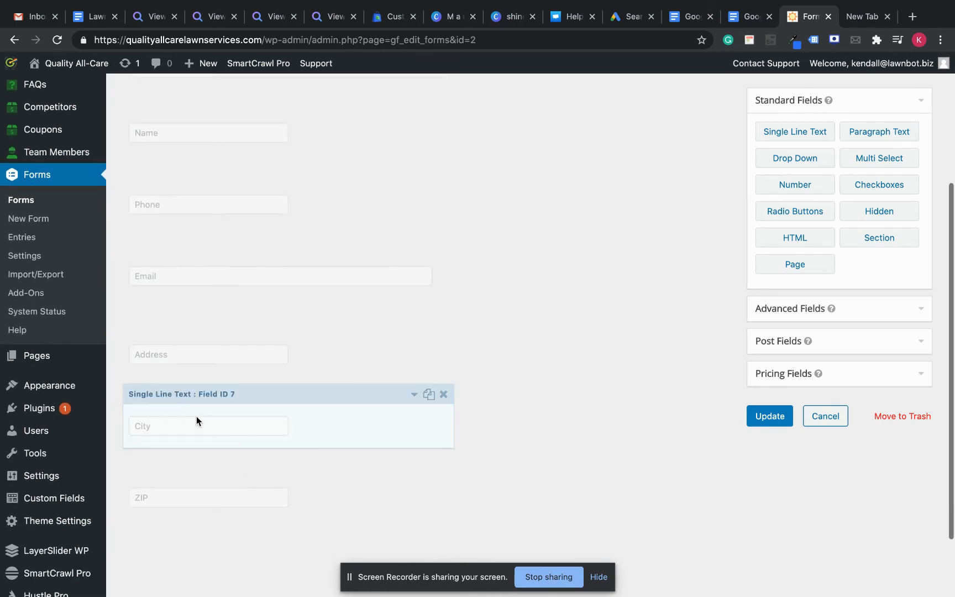
scroll(196, 416, down, 2)
scroll(180, 341, up, 10)
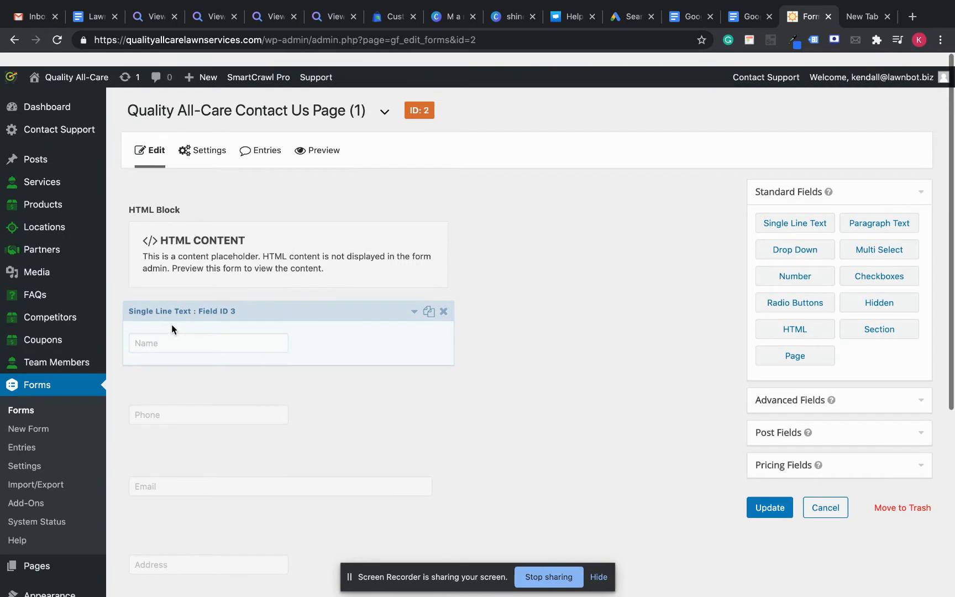
- Open the Default Confirmation from the form's confirmation settings
mouse_move(214, 145)
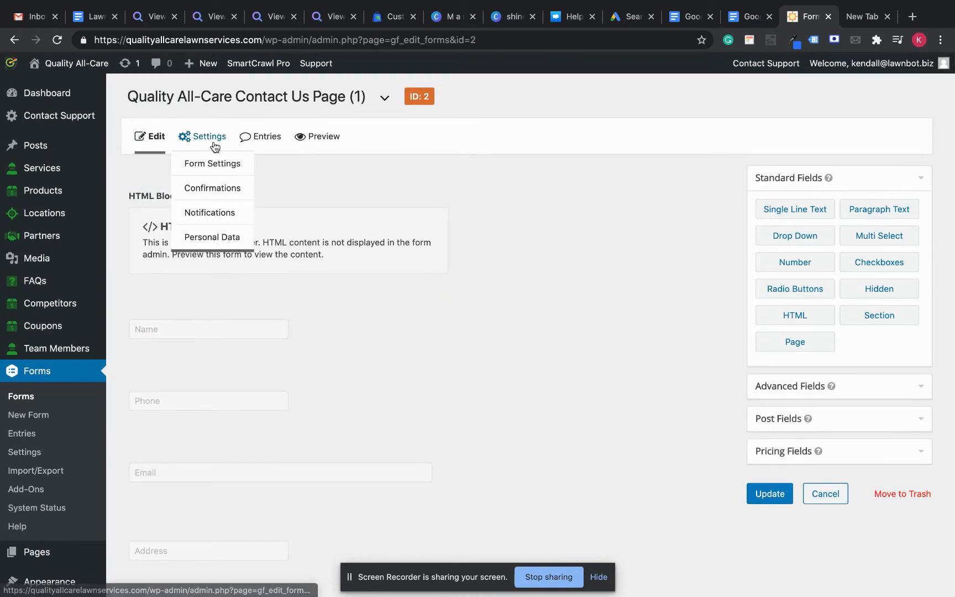
click(200, 194)
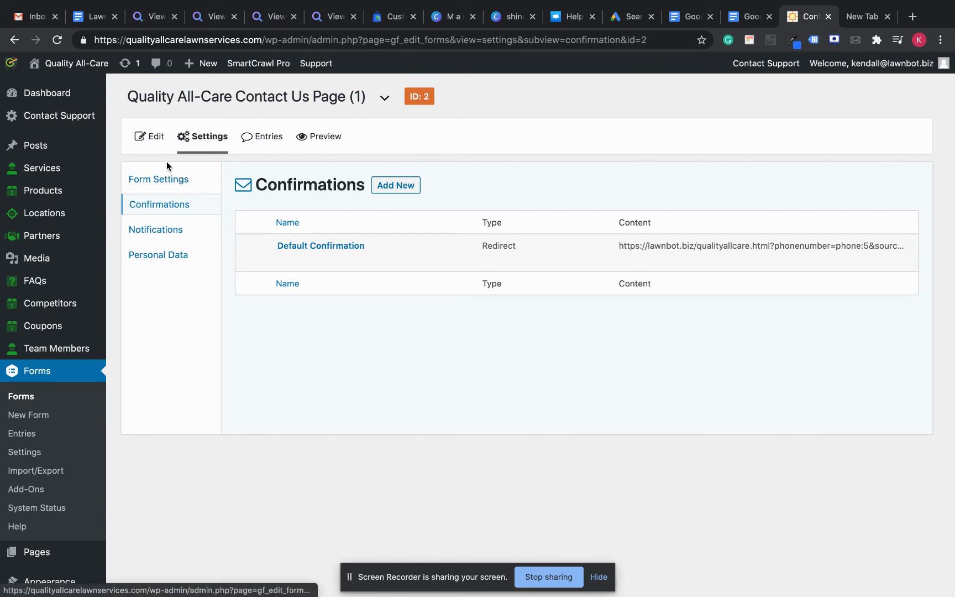
mouse_move(283, 265)
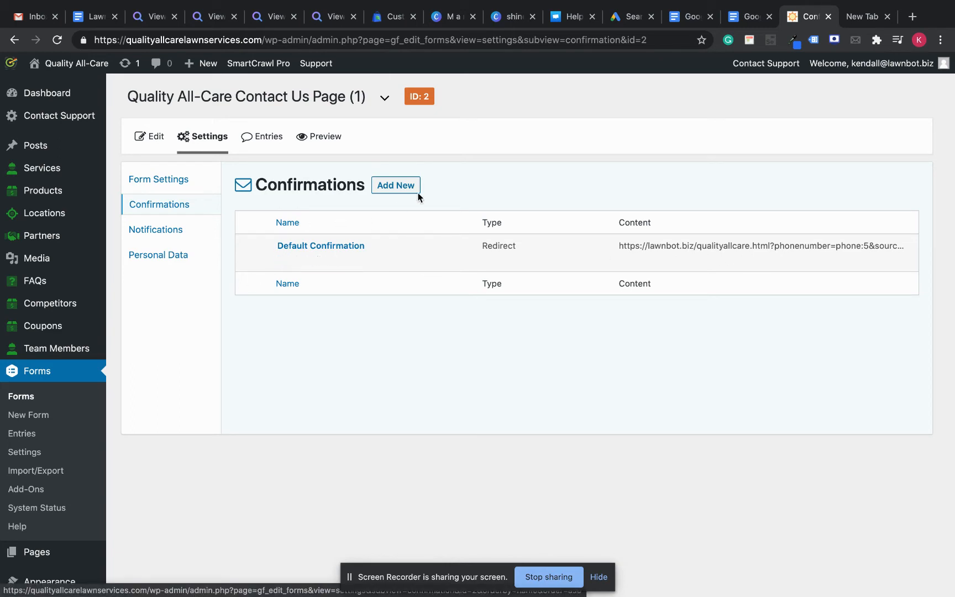
click(285, 259)
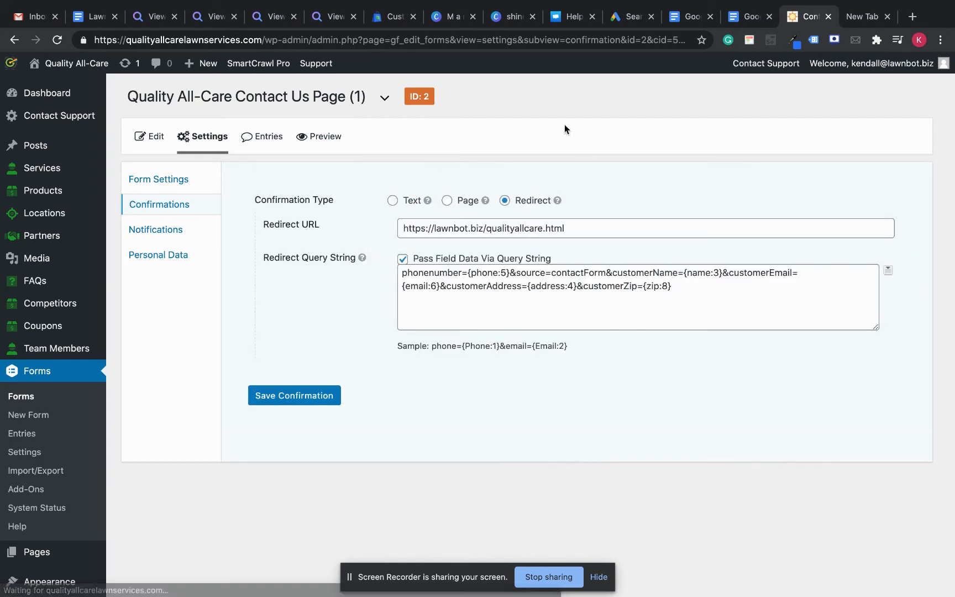
scroll(558, 121, down, 1)
scroll(284, 194, down, 1)
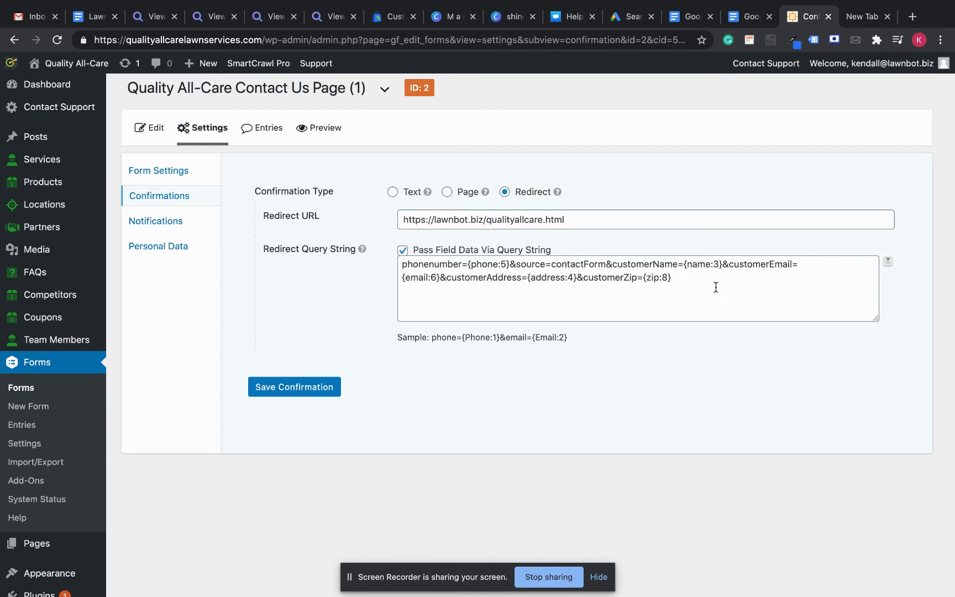
- Examine the confirmation's redirect query string and its redirect URL
drag(715, 287, 379, 251)
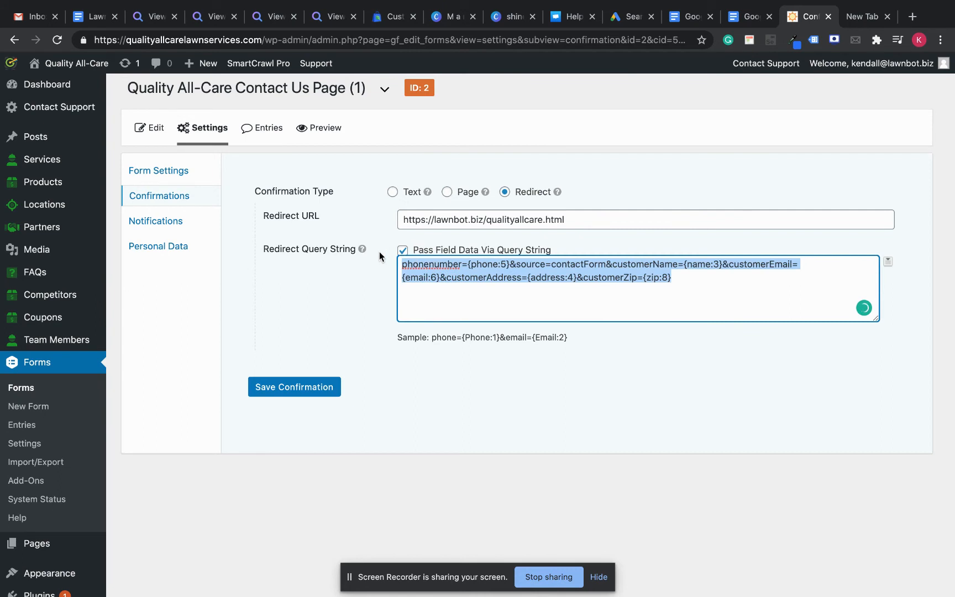
click(706, 305)
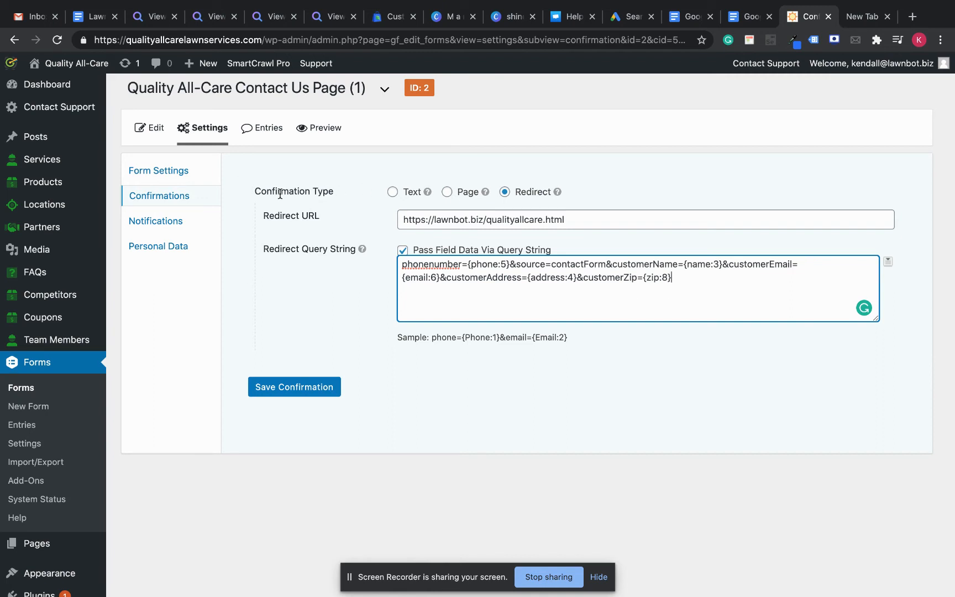
click(559, 219)
drag(559, 220, 398, 226)
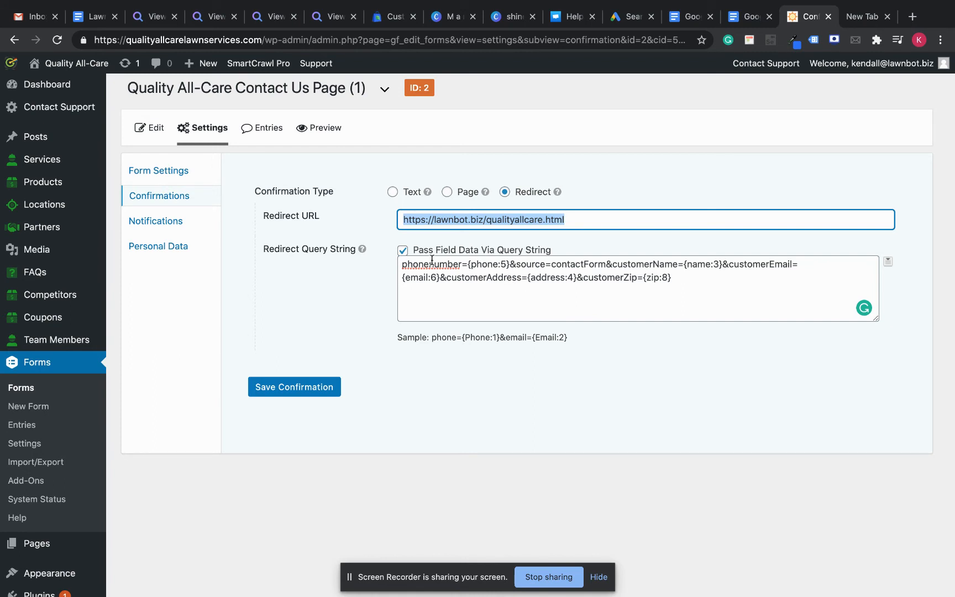
click(721, 282)
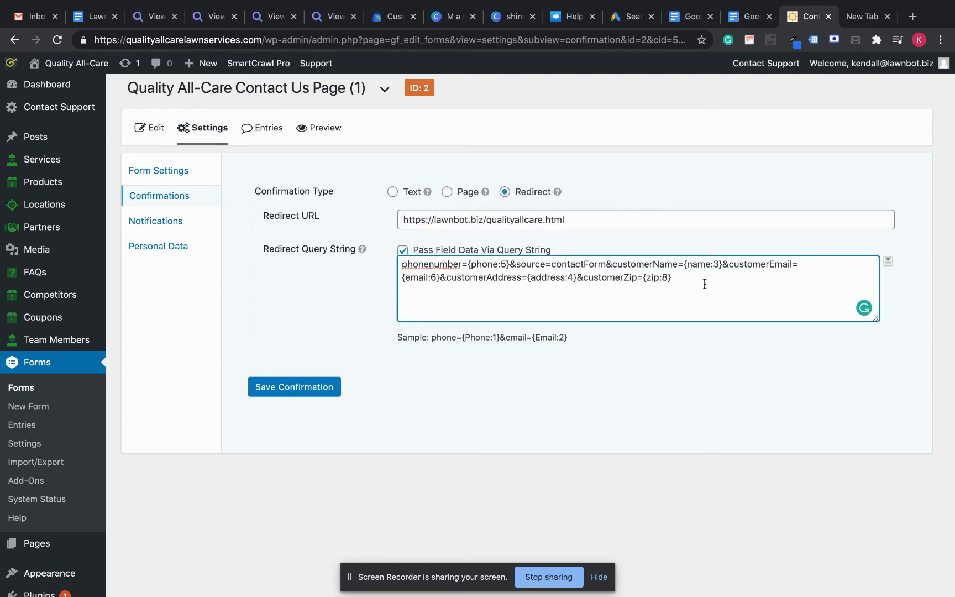
- Examine the phone, name, email, address and zip merge tags in the redirect query string
drag(486, 279, 447, 274)
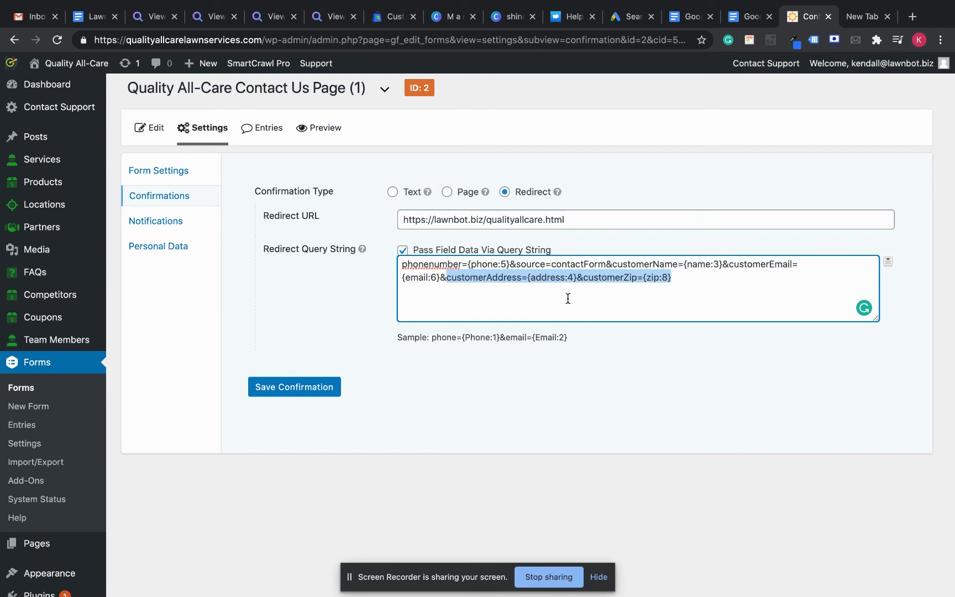
click(483, 264)
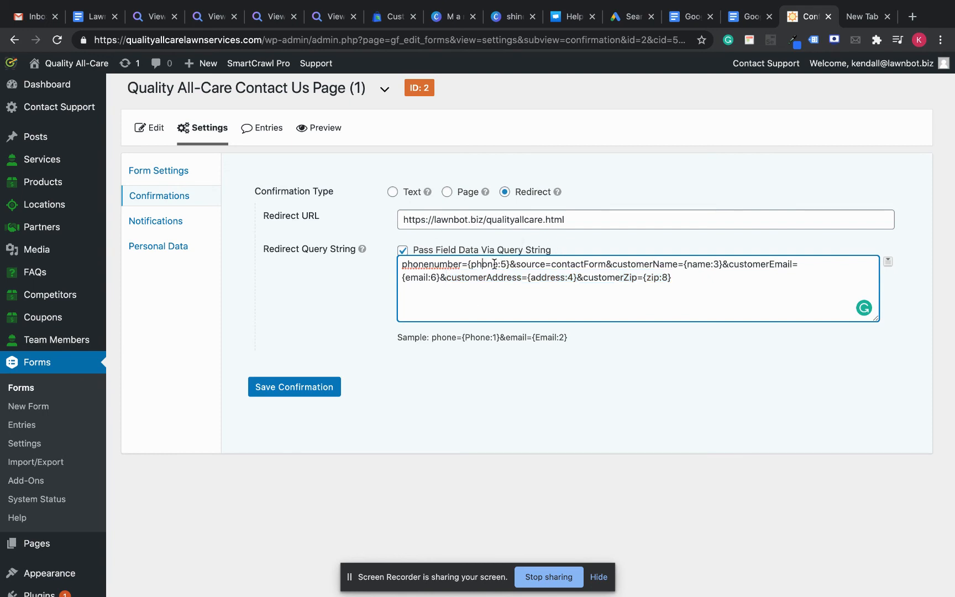
drag(684, 264, 713, 265)
click(721, 267)
drag(405, 277, 430, 278)
click(582, 276)
drag(690, 276, 406, 260)
click(321, 277)
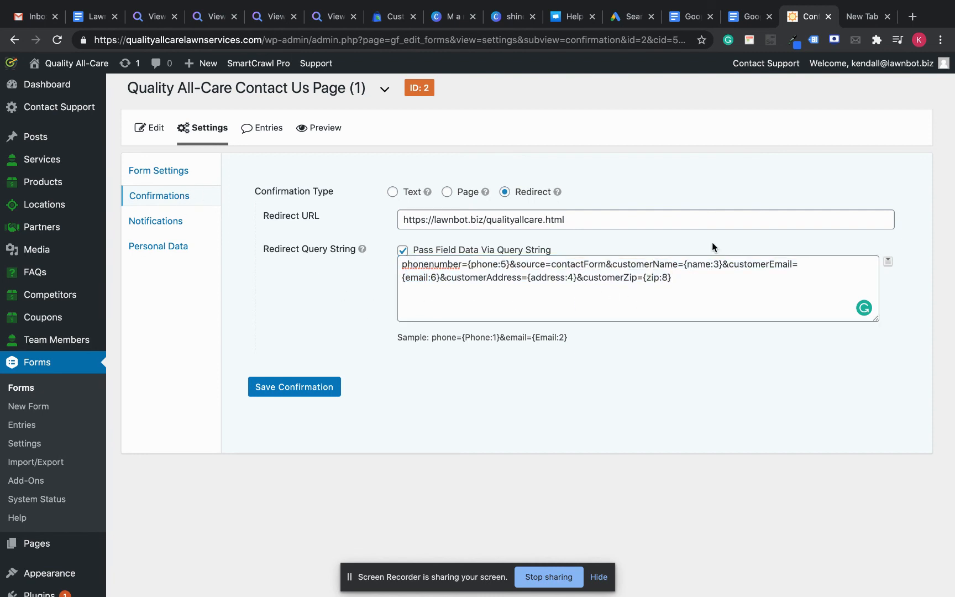
- Return to the form's field editor and open a preview of the form
click(150, 130)
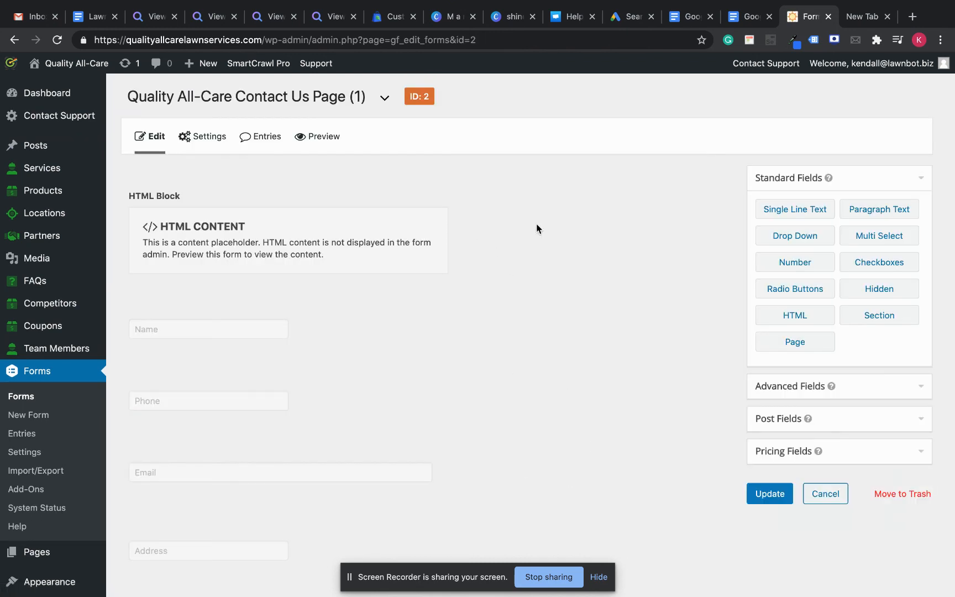
scroll(368, 213, down, 2)
scroll(394, 206, up, 2)
click(318, 136)
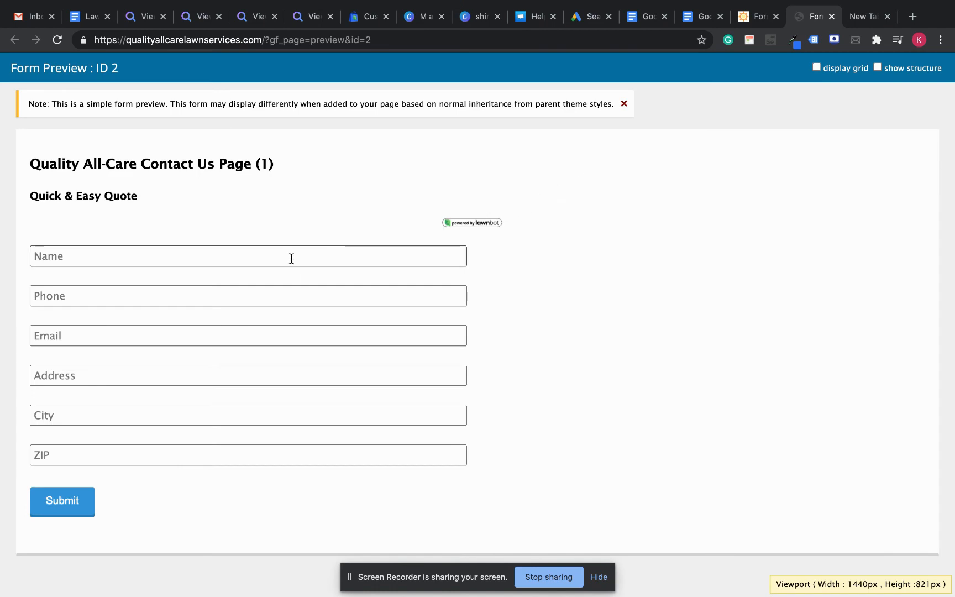
- Submit the preview form with the customer's contact details and inspect the query parameters in the redirect address
click(280, 263)
click(194, 296)
click(78, 502)
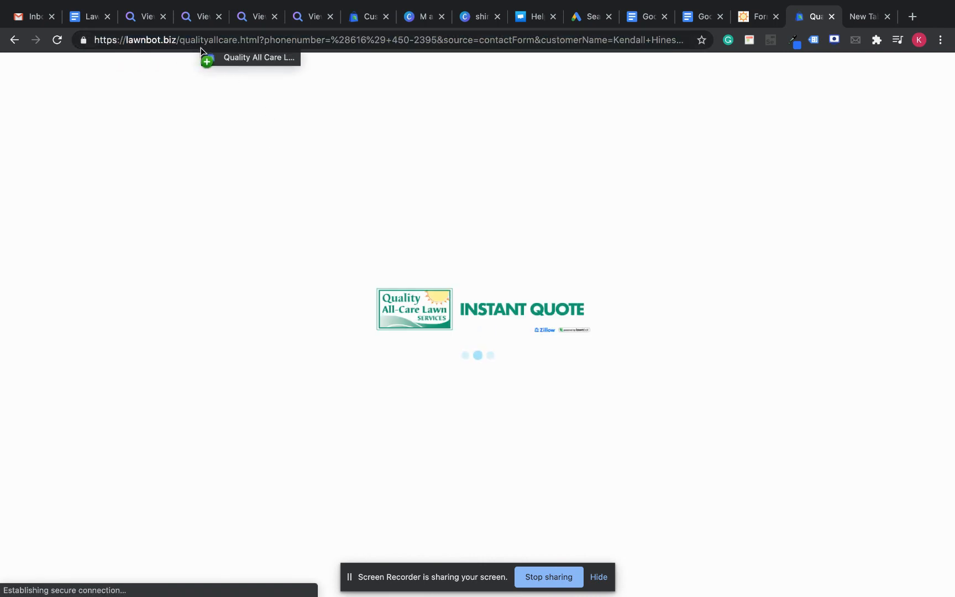
drag(316, 41, 624, 41)
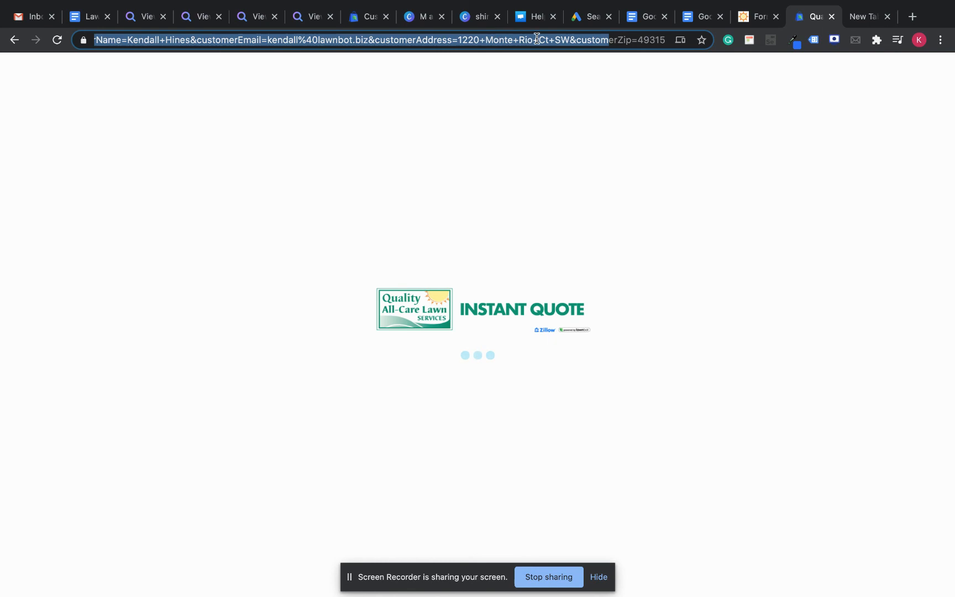